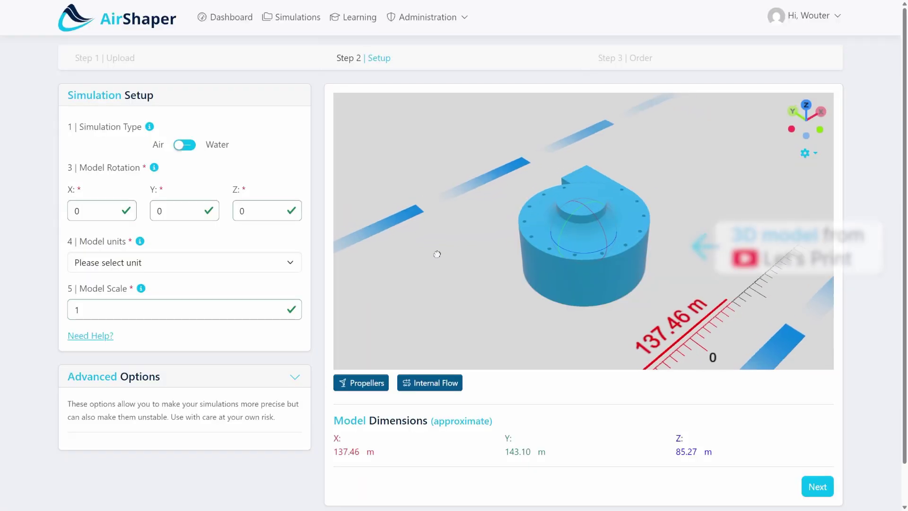
- Set the simulation type to Water and the model units to mm
left_click(185, 146)
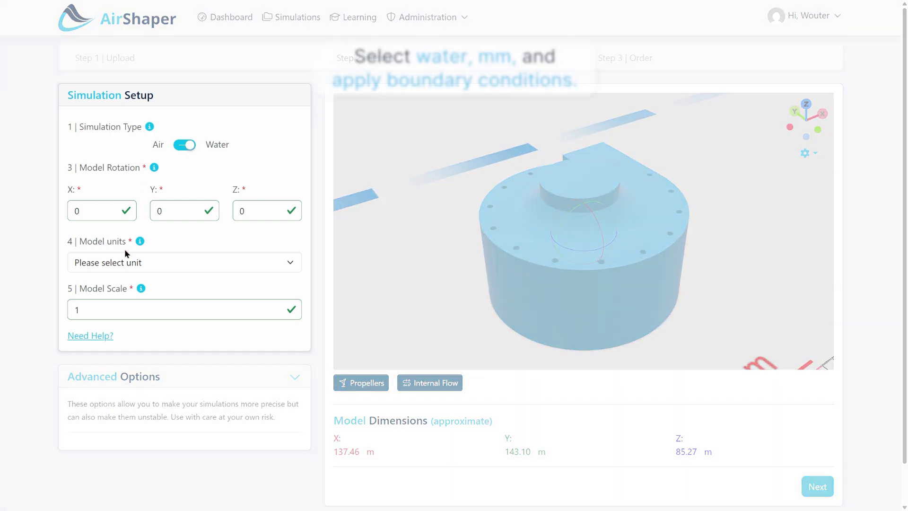
left_click(128, 264)
left_click(95, 298)
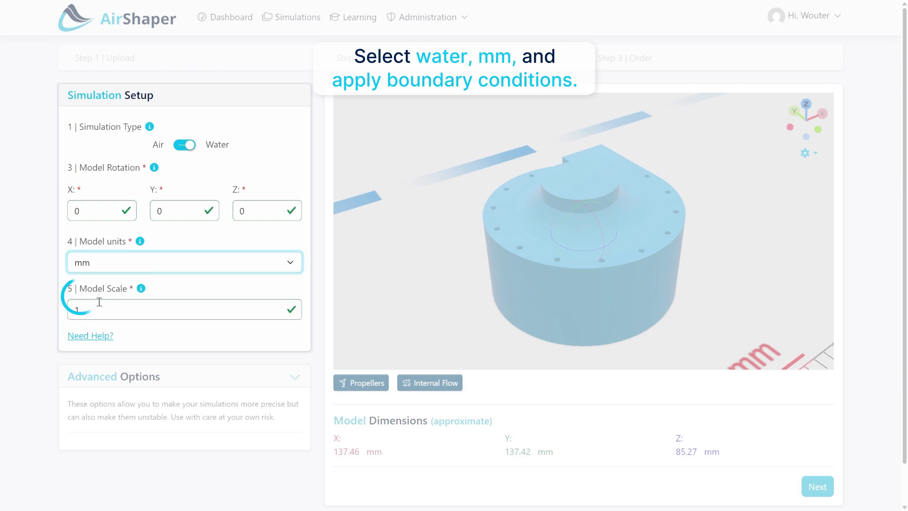
left_click(73, 314)
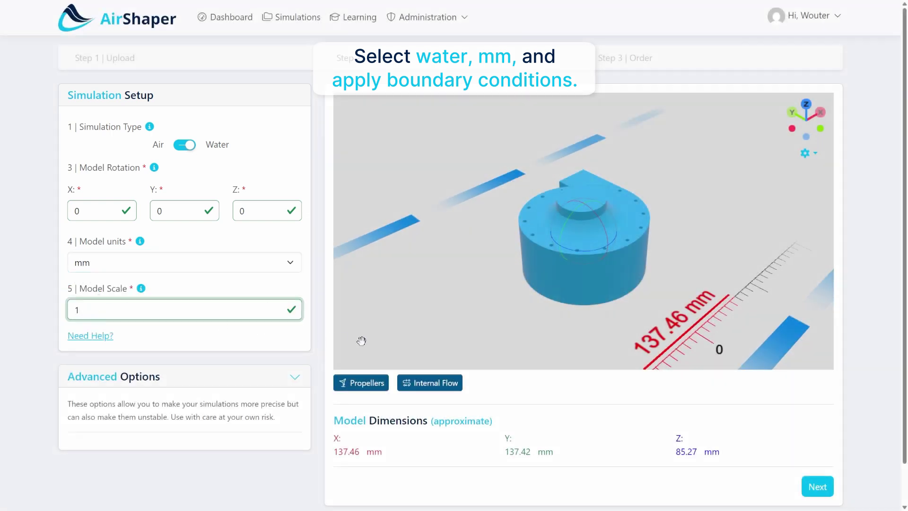
- Define the circular opening on top of the pump as an internal-flow inlet with a Total Pressure of 0 Pa
left_click(427, 384)
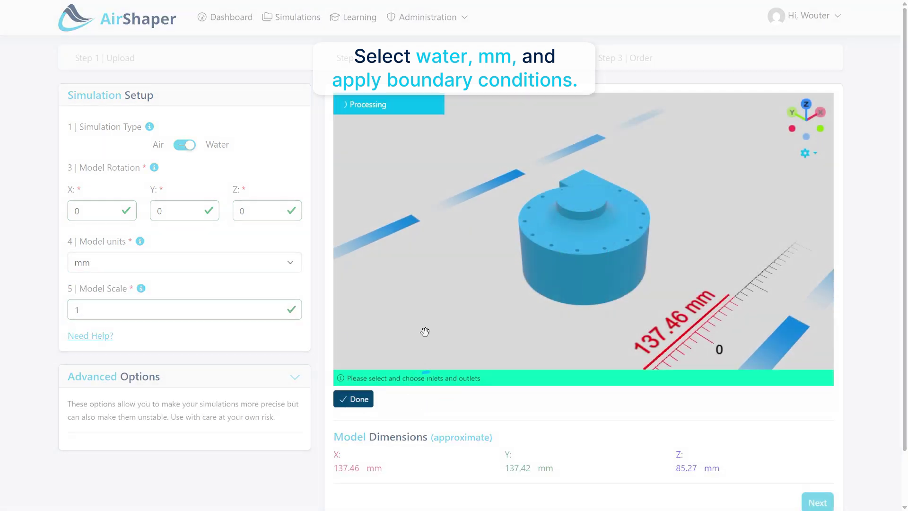
left_click(586, 200)
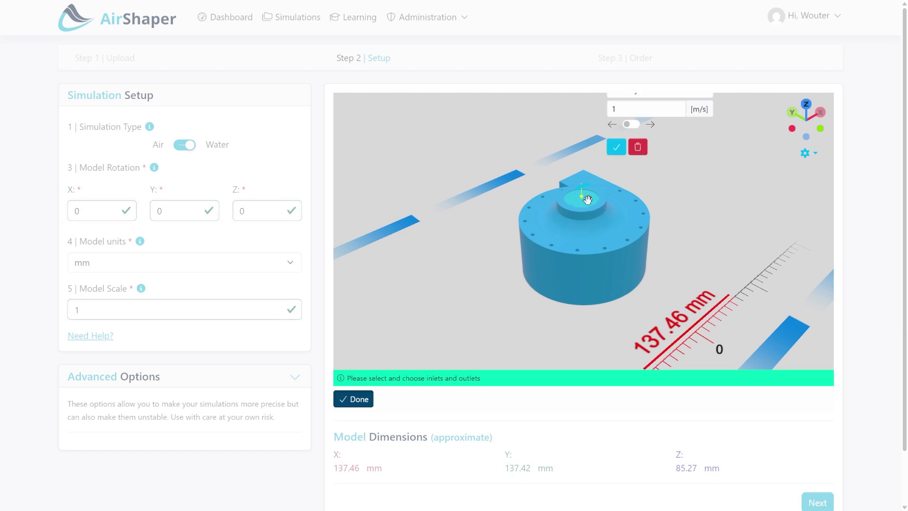
right_click_drag(485, 211, 444, 255)
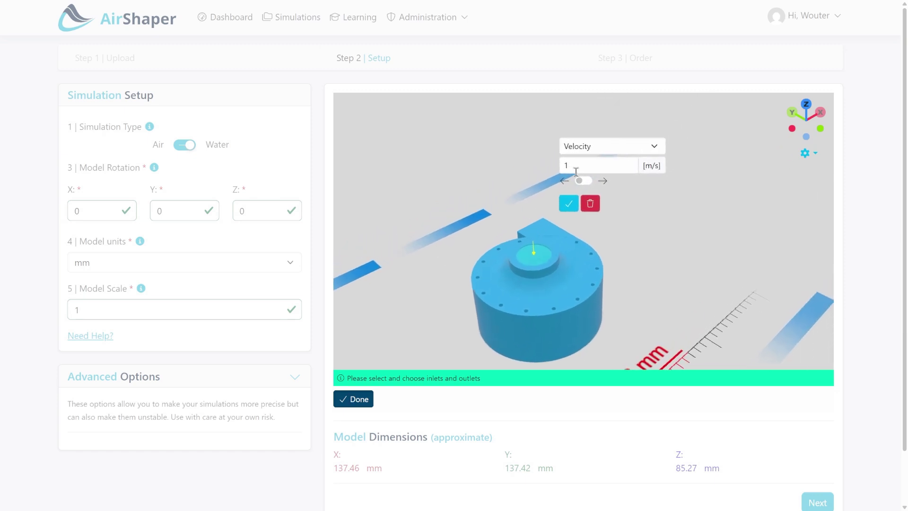
left_click(603, 147)
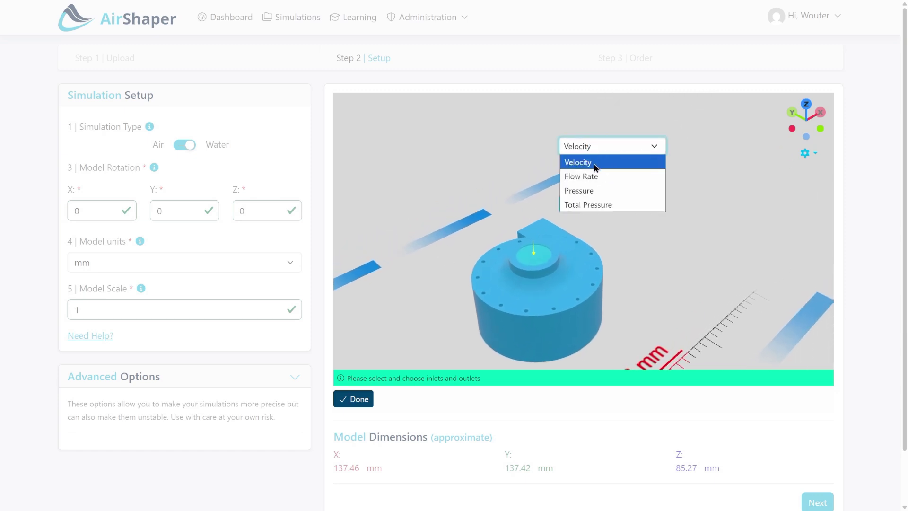
left_click(588, 205)
left_click(592, 167)
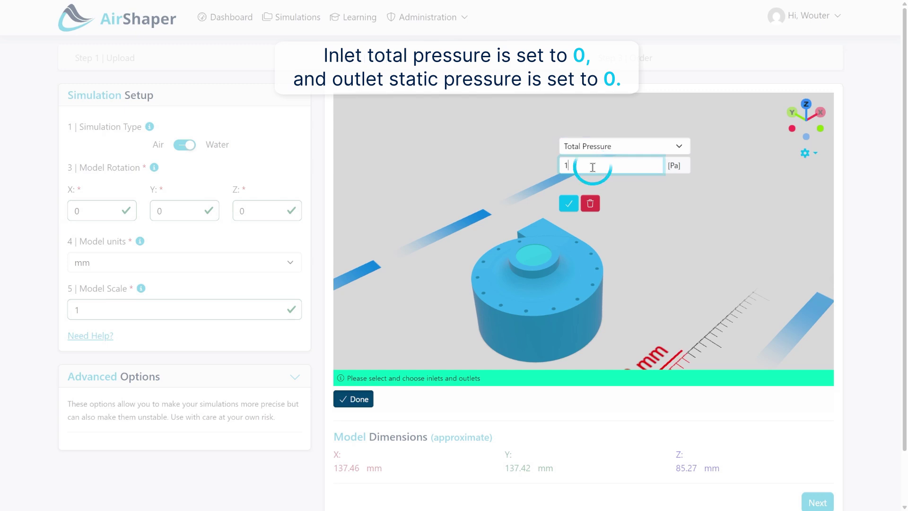
left_click(568, 204)
- Define the round opening of the pump's side outlet with a static Pressure of 0 Pa and finish the internal flow setup
left_click_drag(698, 222, 621, 310)
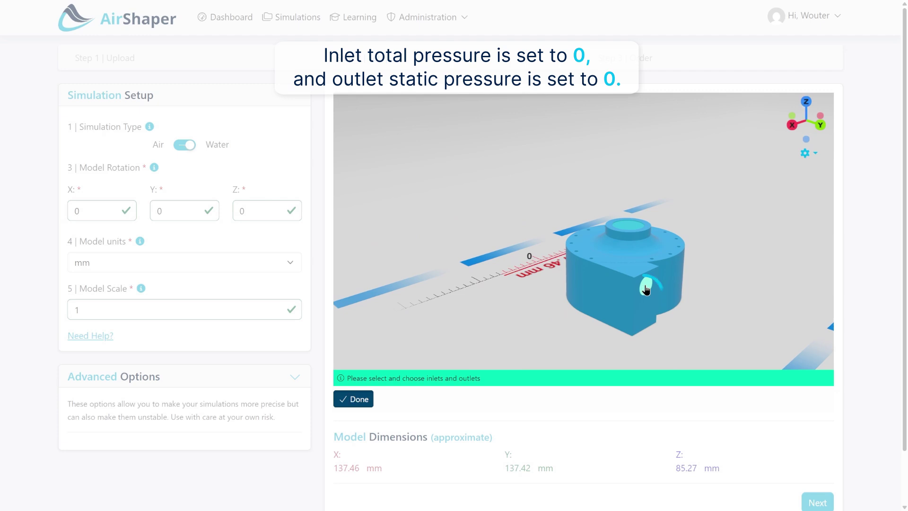
left_click(643, 284)
left_click(673, 214)
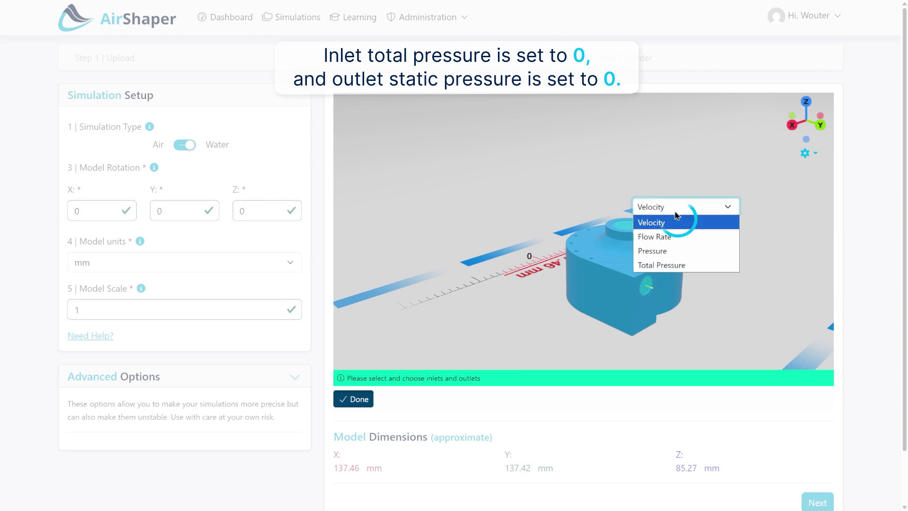
left_click(665, 249)
left_click(642, 264)
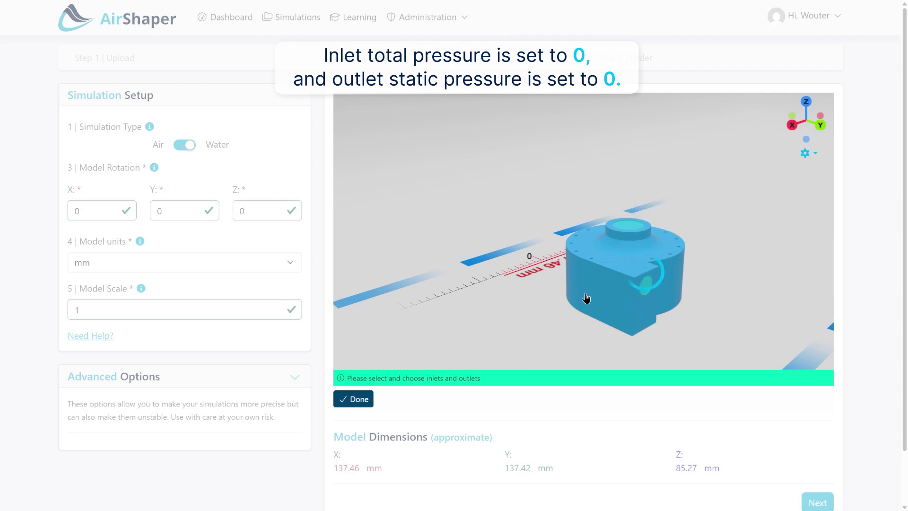
left_click(364, 399)
- Select the impeller inside the pump housing as a propeller and confirm the selection
left_click_drag(450, 326, 600, 304)
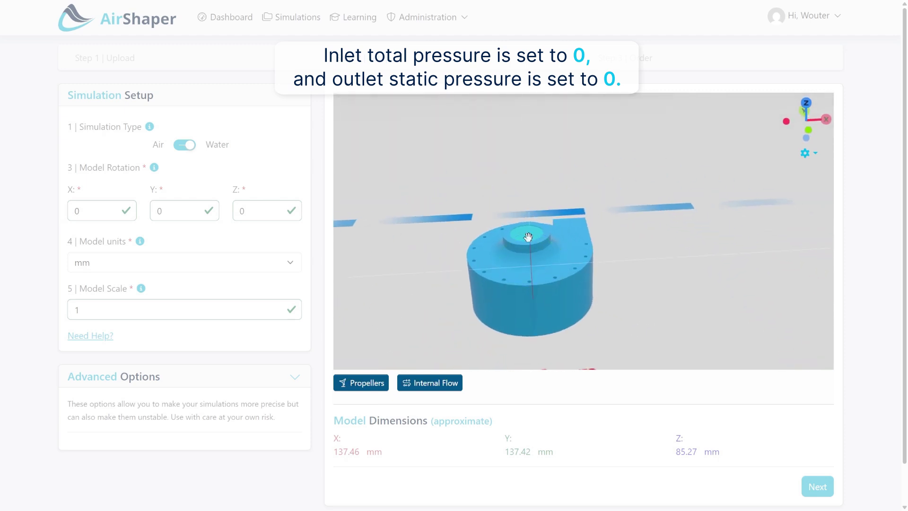
left_click_drag(663, 280, 553, 355)
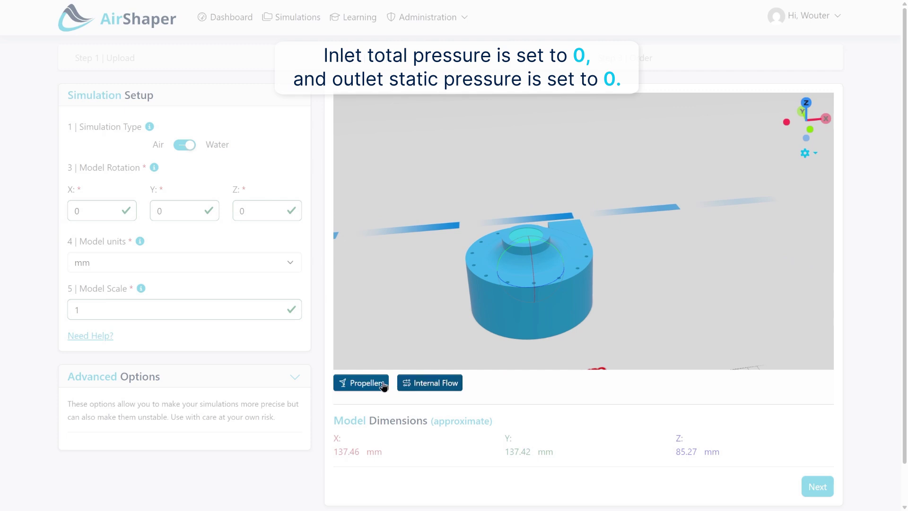
left_click(362, 383)
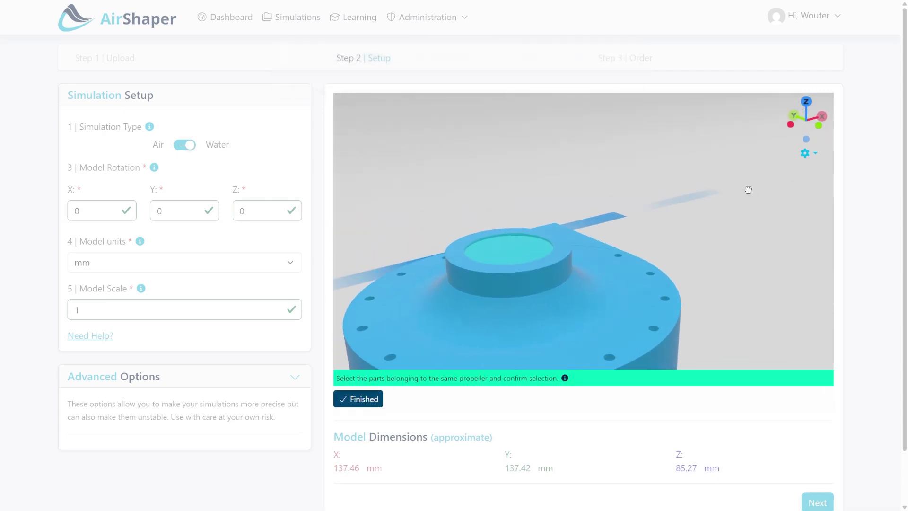
scroll(685, 228, "up", 5)
left_click_drag(697, 235, 701, 162)
left_click(693, 211)
scroll(668, 255, "up", 2)
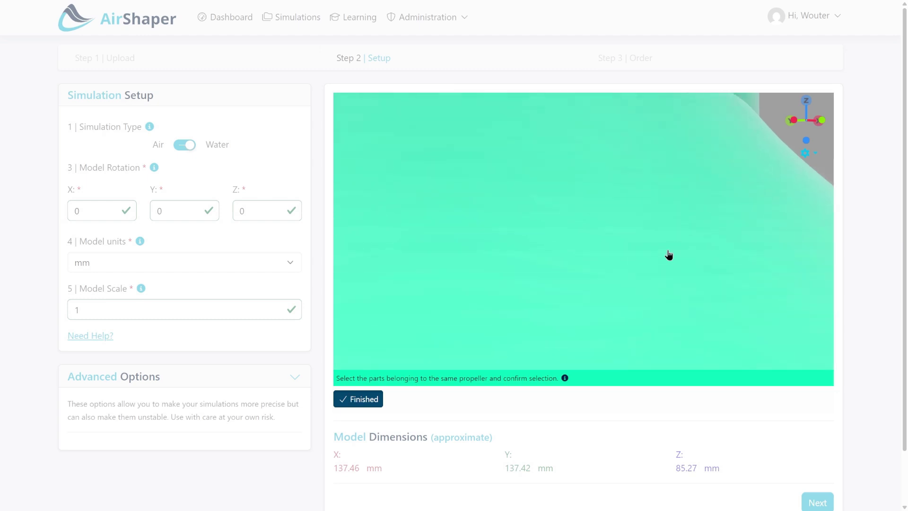
left_click_drag(745, 182, 784, 164)
left_click(485, 179)
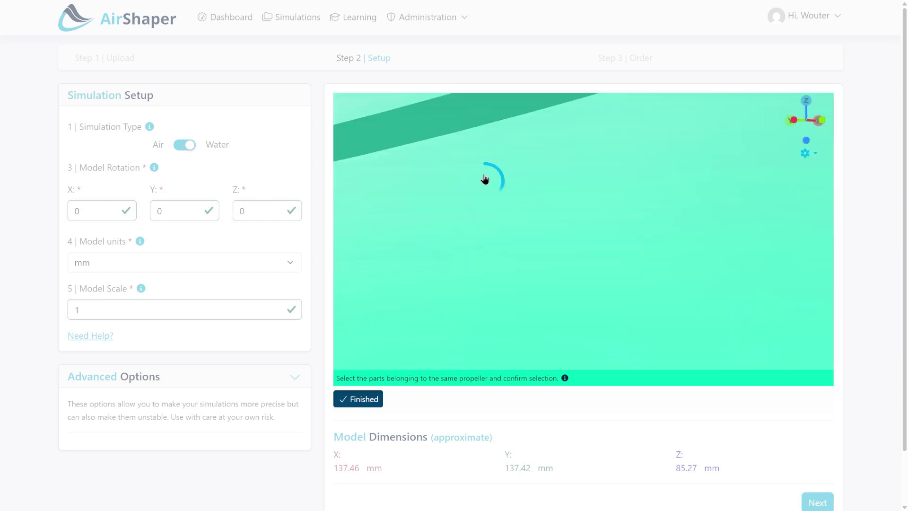
left_click(659, 301)
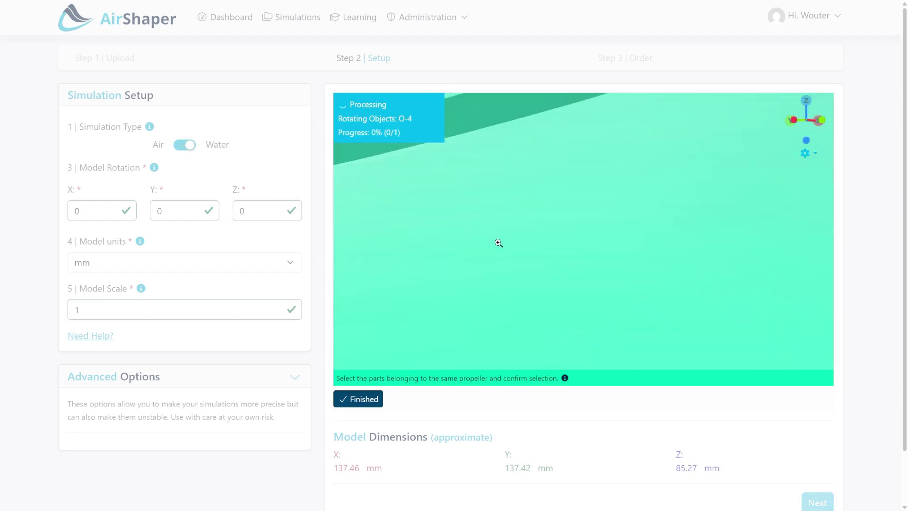
scroll(503, 236, "down", 3)
scroll(520, 235, "down", 3)
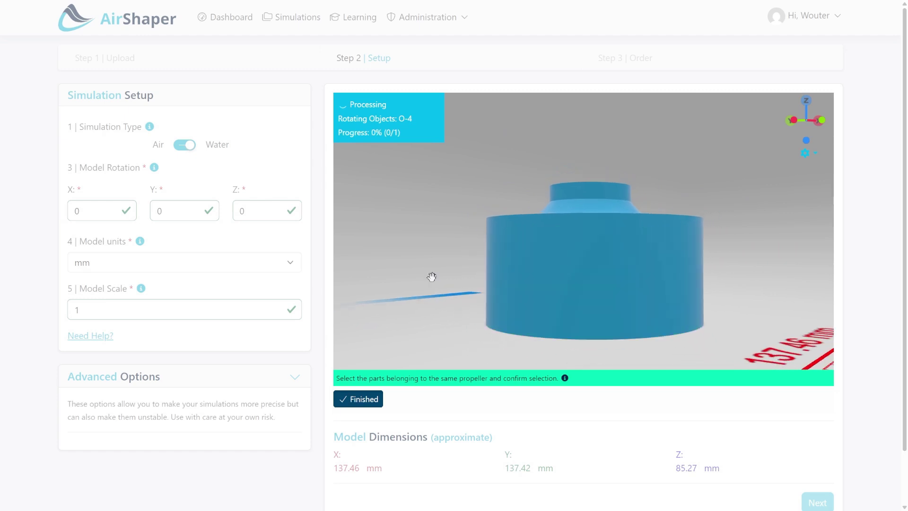
- Set the impeller's rotation speed to 2000 RPM, then finish the propeller definition and proceed past the simulation setup
left_click_drag(439, 205, 463, 222)
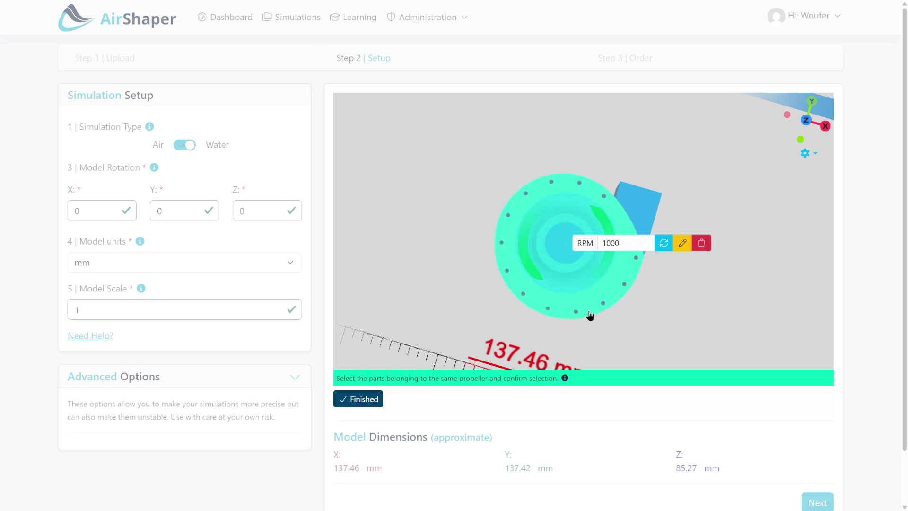
left_click(600, 207)
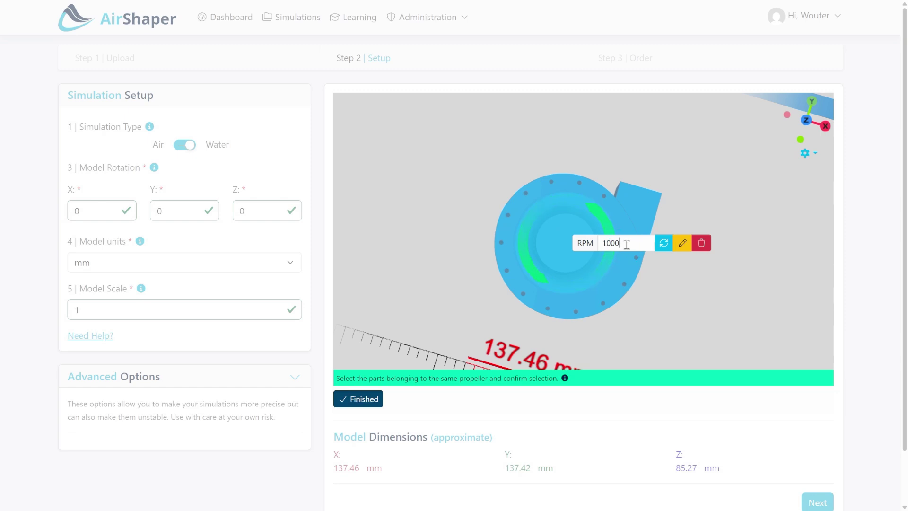
key("BackSpace")
key("BackSpace")
key("BackSpace")
key("BackSpace")
type("20")
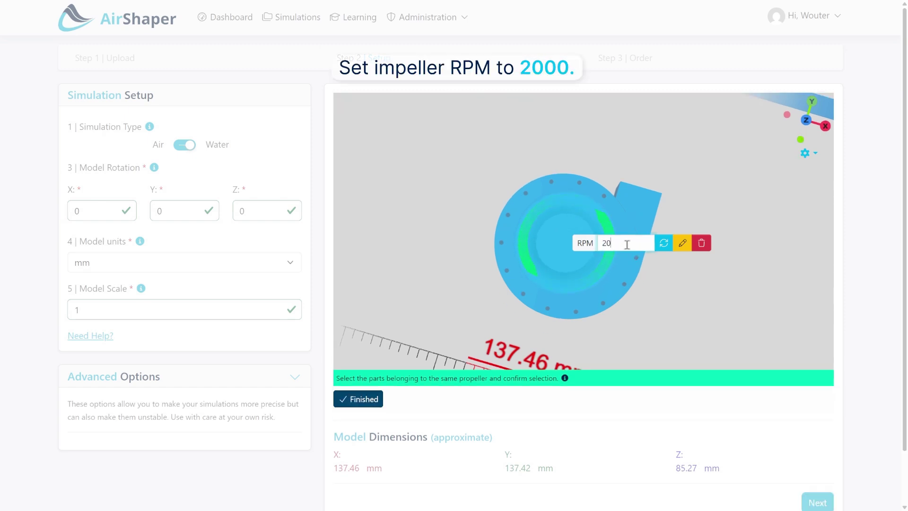
left_click(362, 400)
left_click_drag(430, 290, 440, 219)
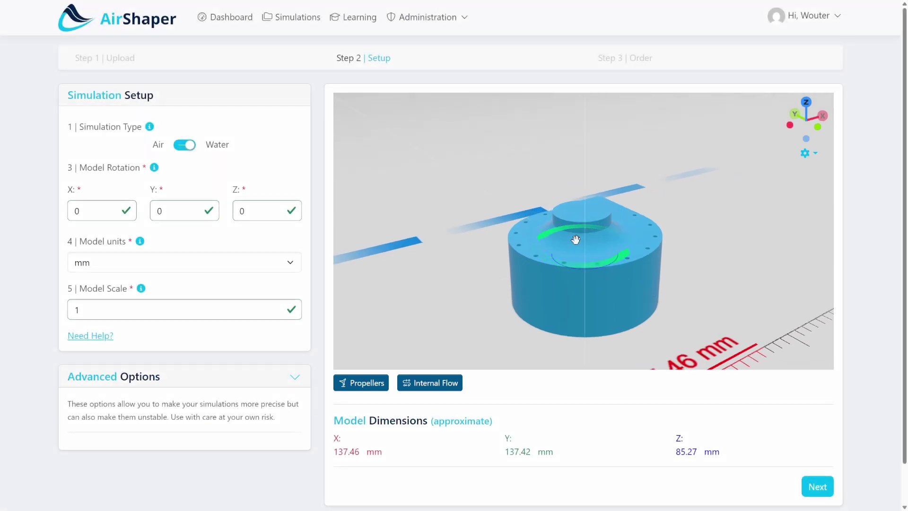
left_click(818, 486)
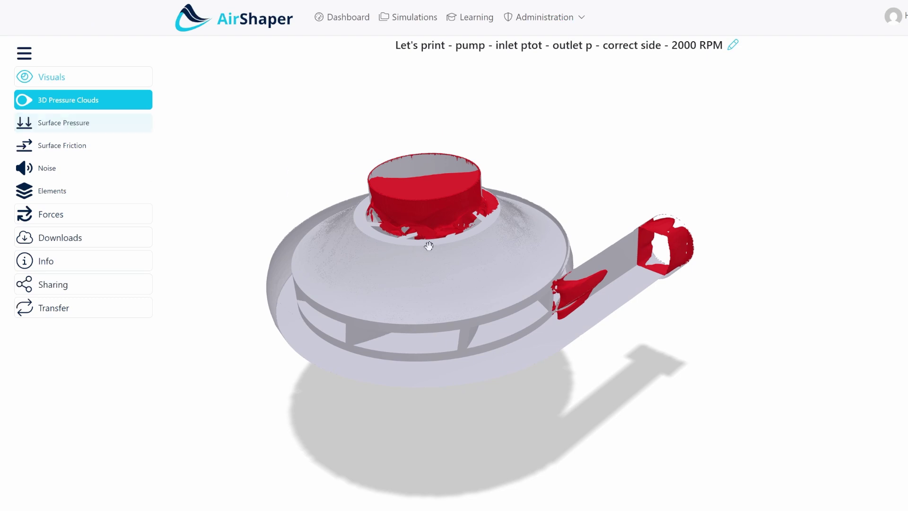
- Examine the 3D pressure clouds around the pump's inlet, impeller blades and outlet from several angles
left_click_drag(428, 246, 511, 258)
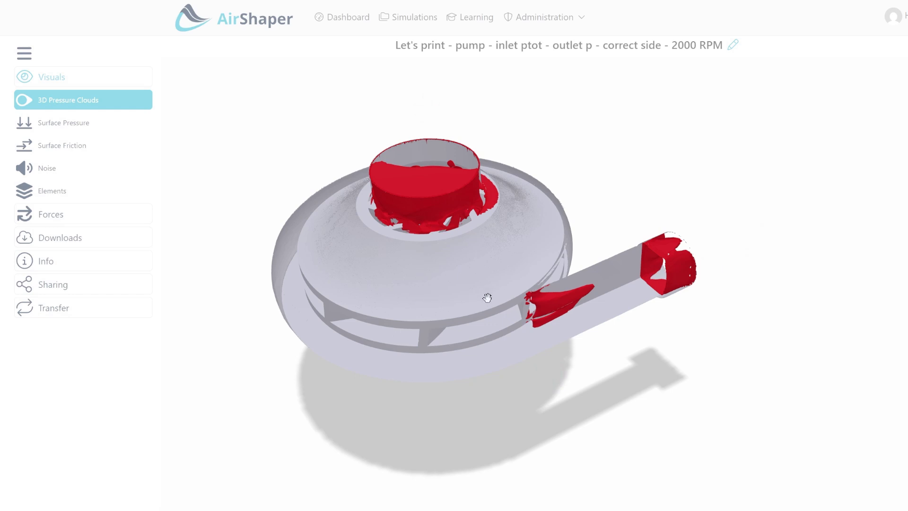
left_click_drag(528, 299, 539, 333)
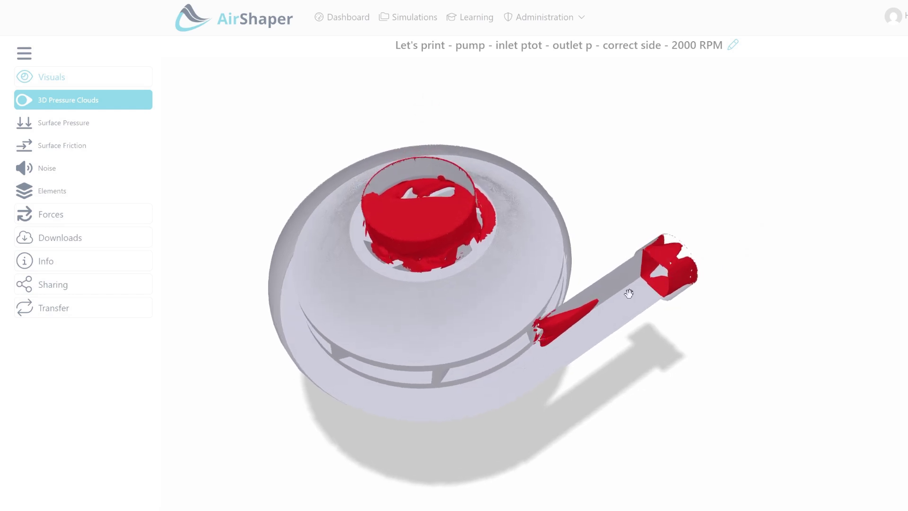
left_click_drag(430, 203, 429, 241)
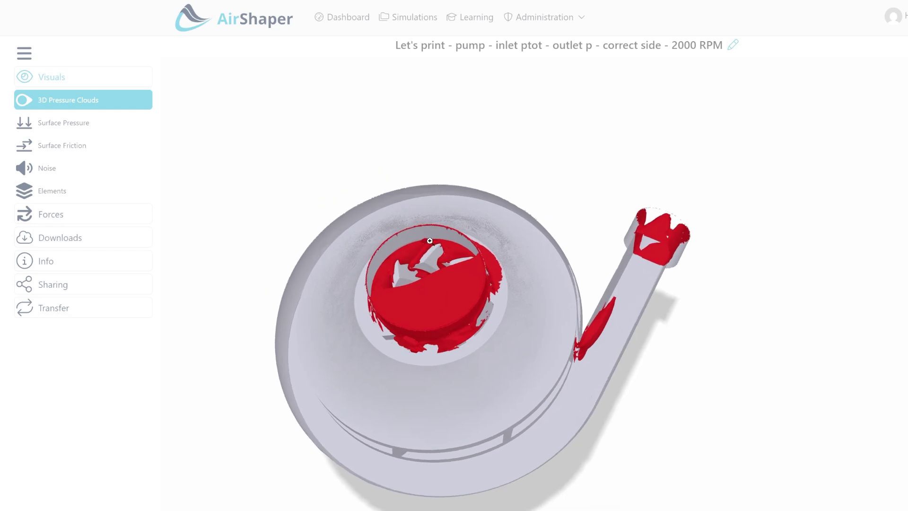
scroll(429, 240, "up", 5)
right_click_drag(460, 259, 610, 220)
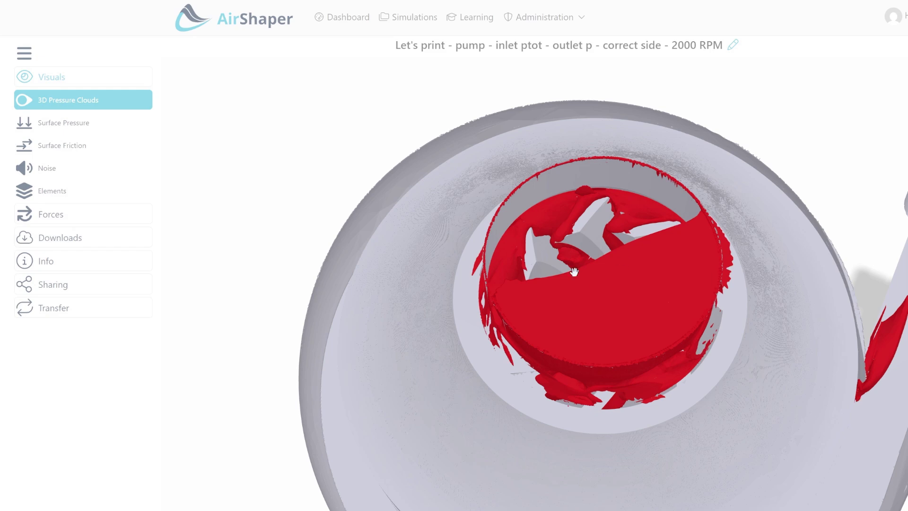
left_click_drag(642, 326, 559, 214)
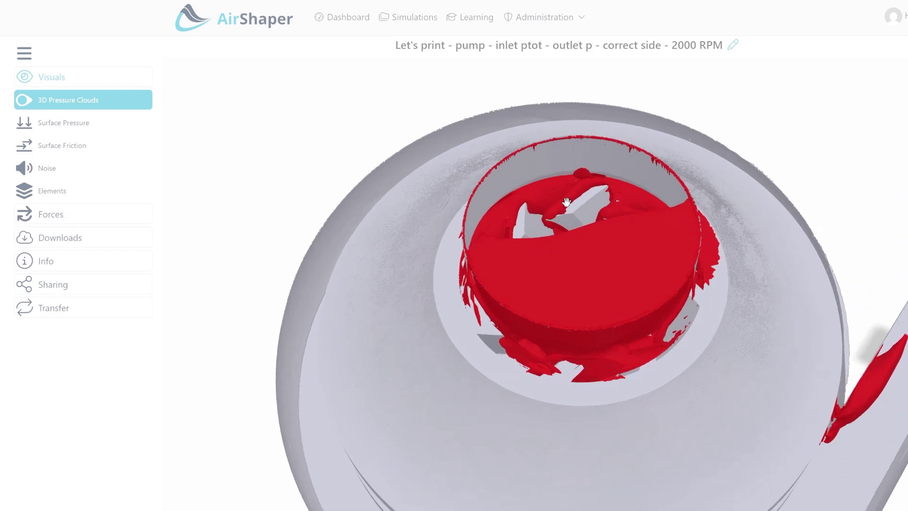
scroll(592, 261, "down", 5)
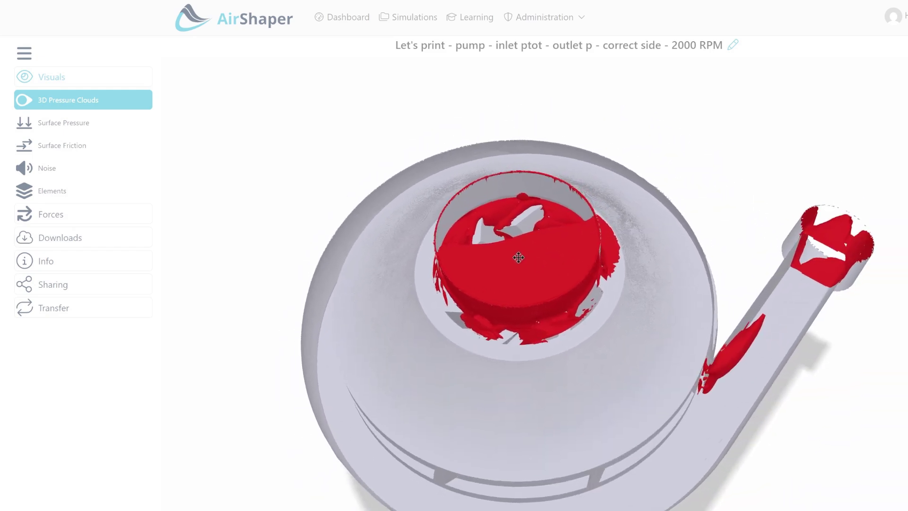
left_click_drag(500, 240, 497, 227)
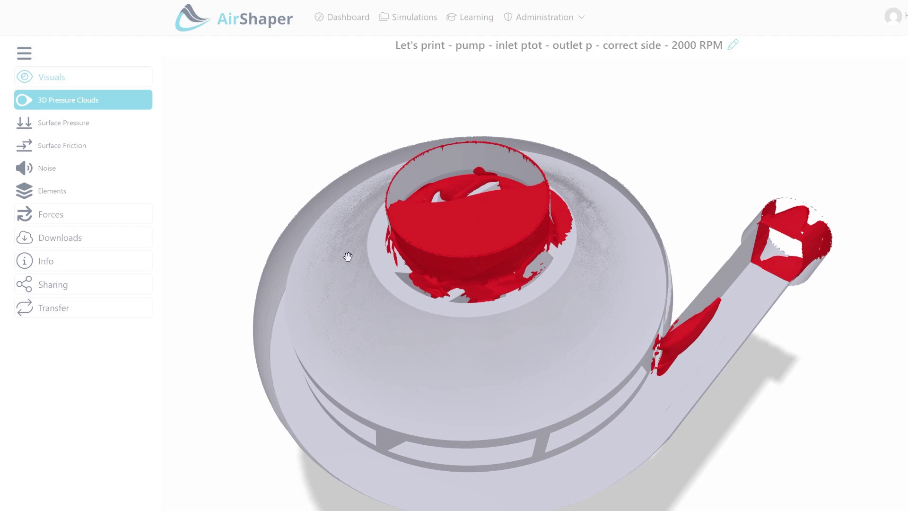
- Show the Elements visualization of the pump results and inspect the impeller, inlet and outlet faces
left_click(94, 192)
left_click_drag(541, 285, 557, 265)
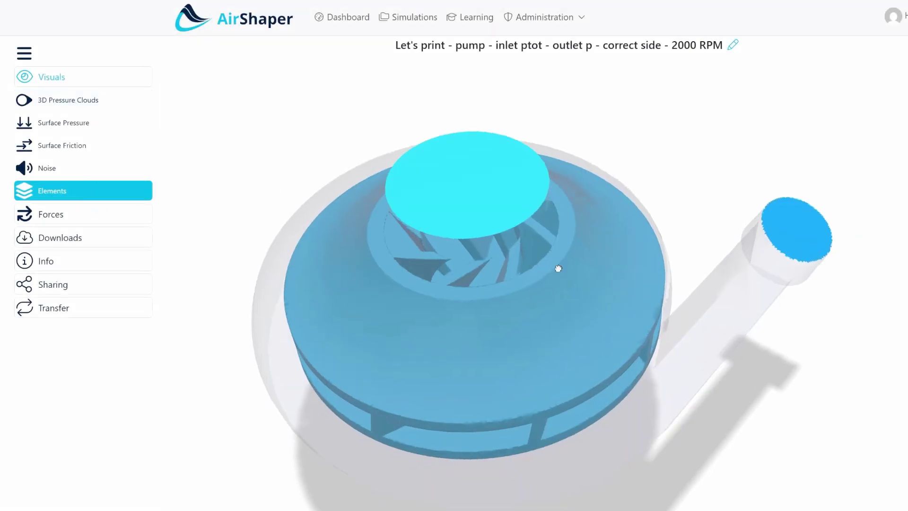
left_click(810, 254)
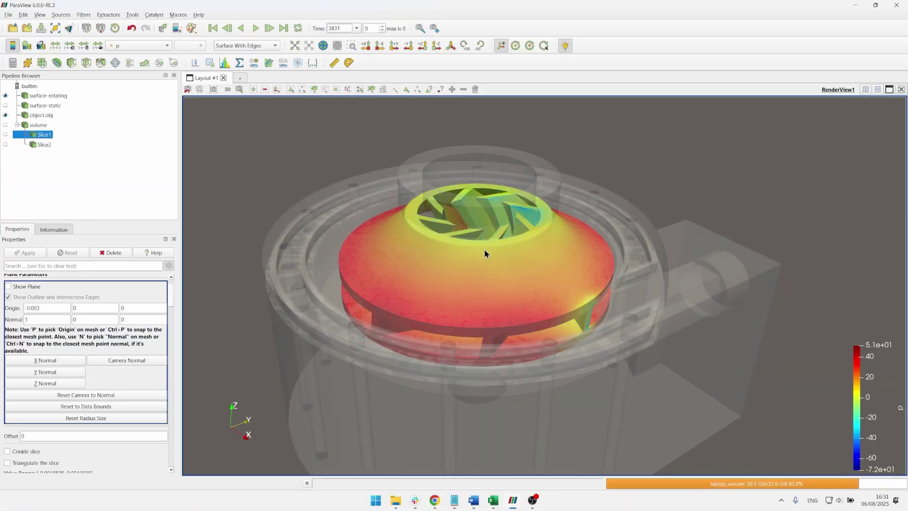
- Examine the pressure distribution on the rotating impeller surface inside the transparent housing in ParaView
middle_click_drag(485, 254, 526, 226)
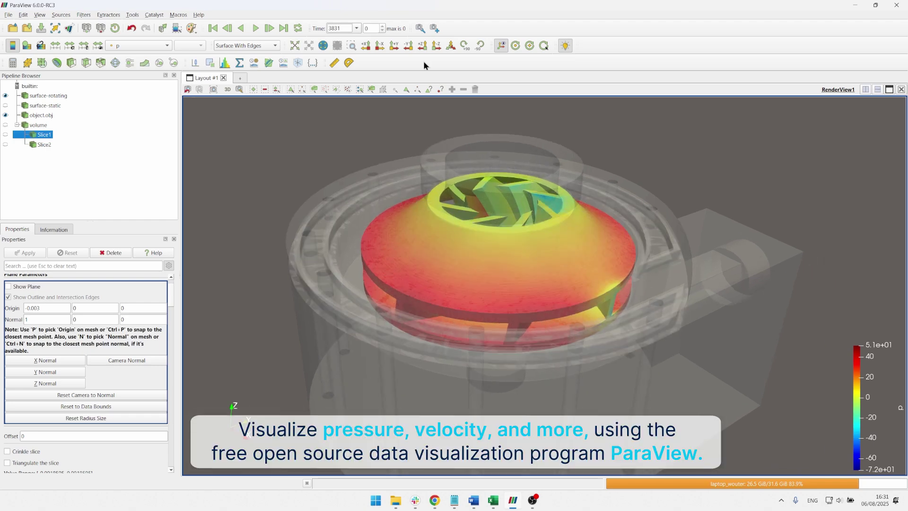
mouse_move(523, 190)
left_mouse_down()
mouse_move(510, 192)
mouse_move(532, 195)
mouse_move(521, 205)
left_mouse_up()
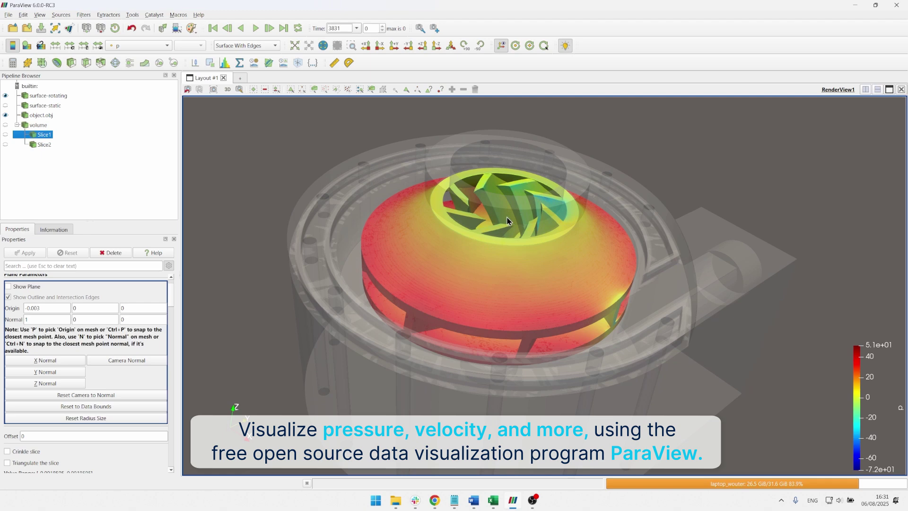
middle_click_drag(507, 221, 462, 244)
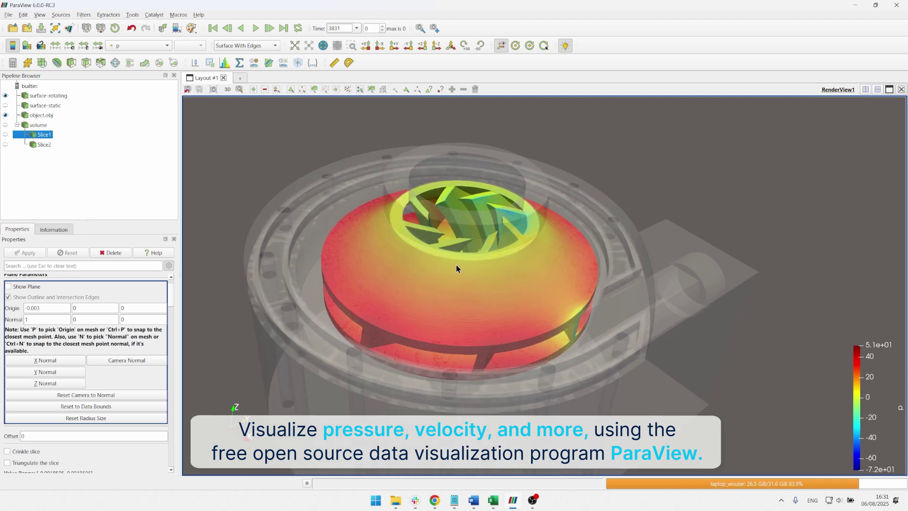
- Inspect the pressure around the impeller's inlet opening and outer rim through the transparent housing
left_click_drag(455, 267, 662, 239)
left_click_drag(506, 241, 488, 282)
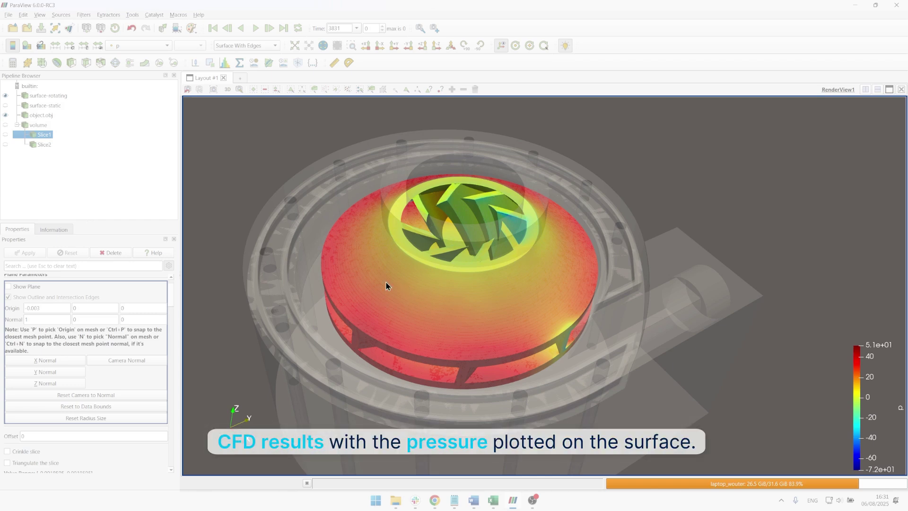
left_click_drag(386, 285, 498, 272)
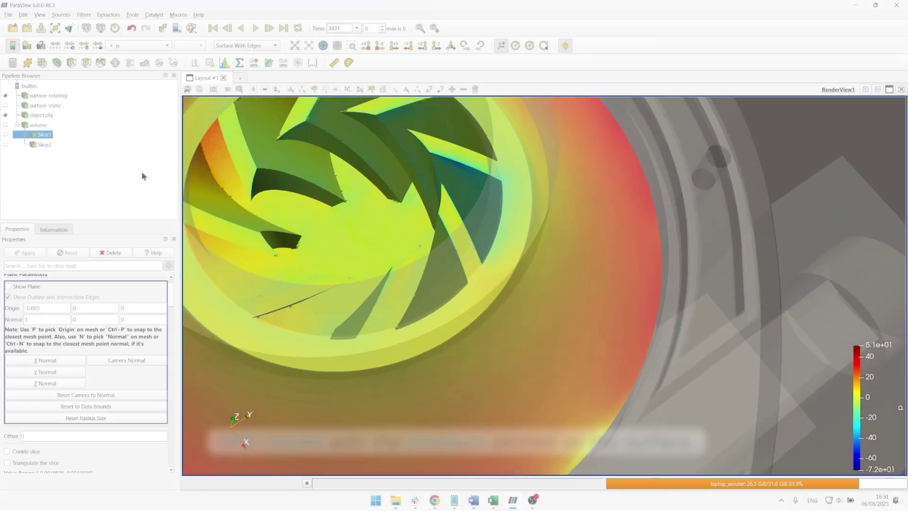
- Hide the object.obj housing and examine the pressure on the bare impeller's shroud, blades and side openings from several angles
left_click(5, 115)
left_click_drag(454, 369, 550, 296)
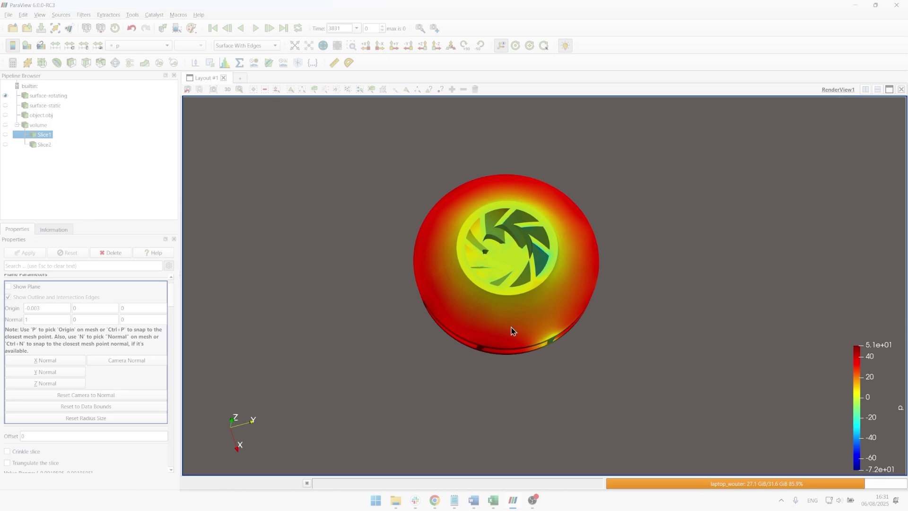
left_click_drag(496, 281, 432, 309)
scroll(490, 265, "up", 5)
scroll(476, 263, "down", 5)
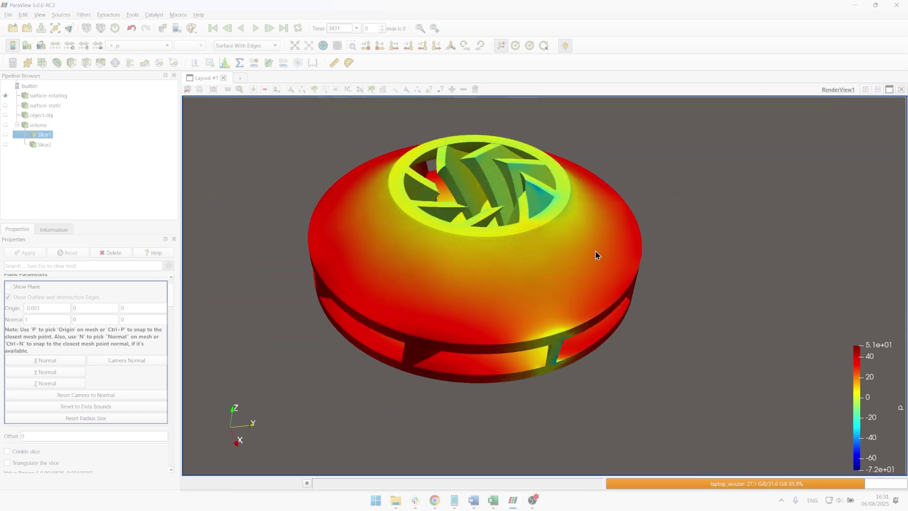
left_click_drag(492, 307, 439, 269)
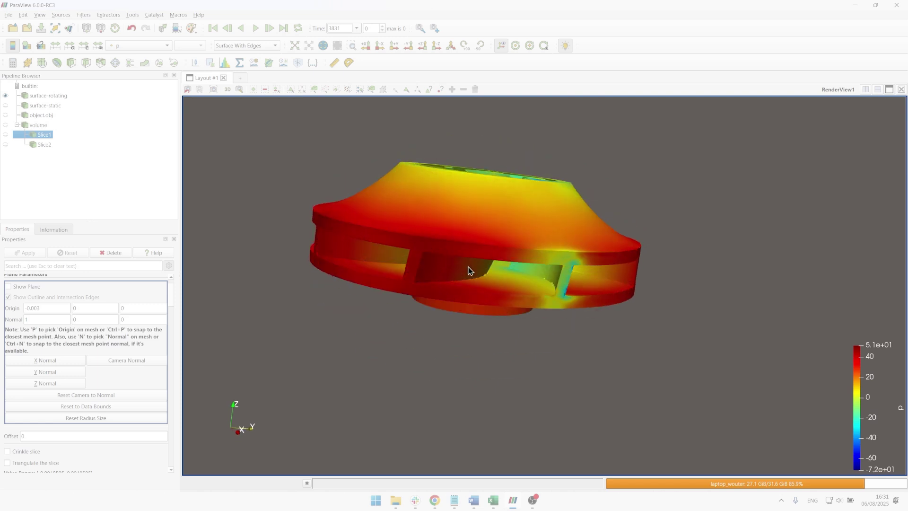
left_click_drag(453, 275, 470, 252)
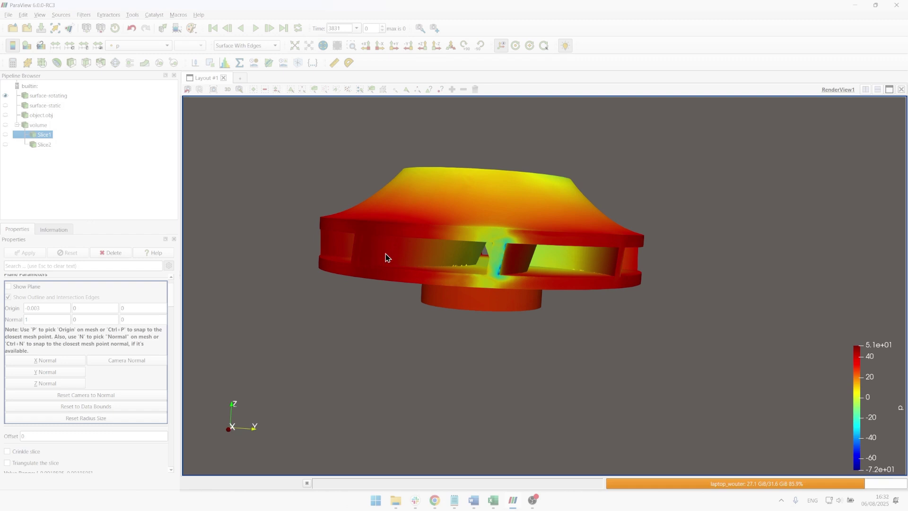
left_click_drag(385, 257, 528, 270)
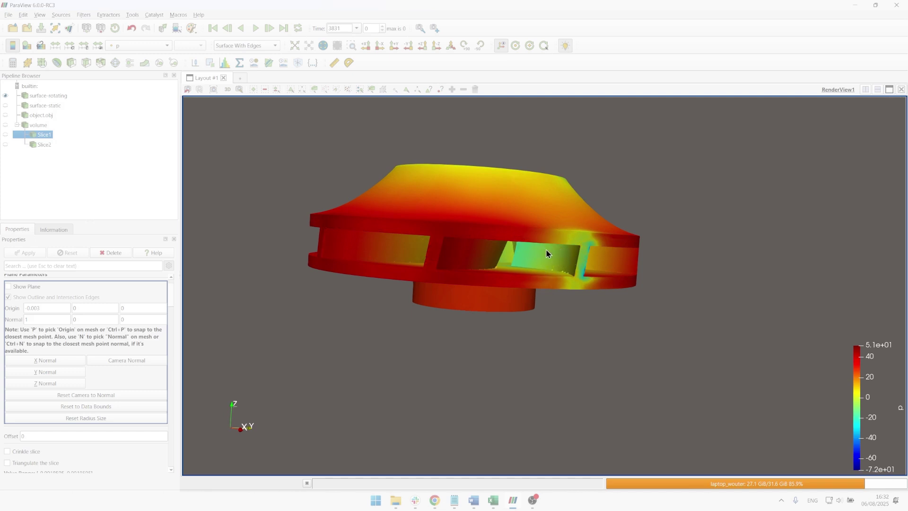
left_click_drag(546, 248, 509, 292)
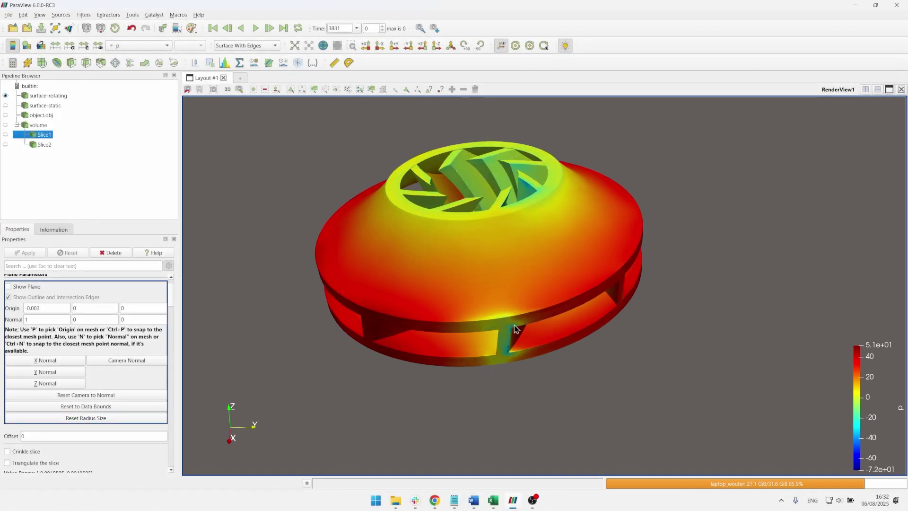
- Show the object.obj housing again and examine the impeller's surface pressure in relation to the outlet pipe
left_click(5, 115)
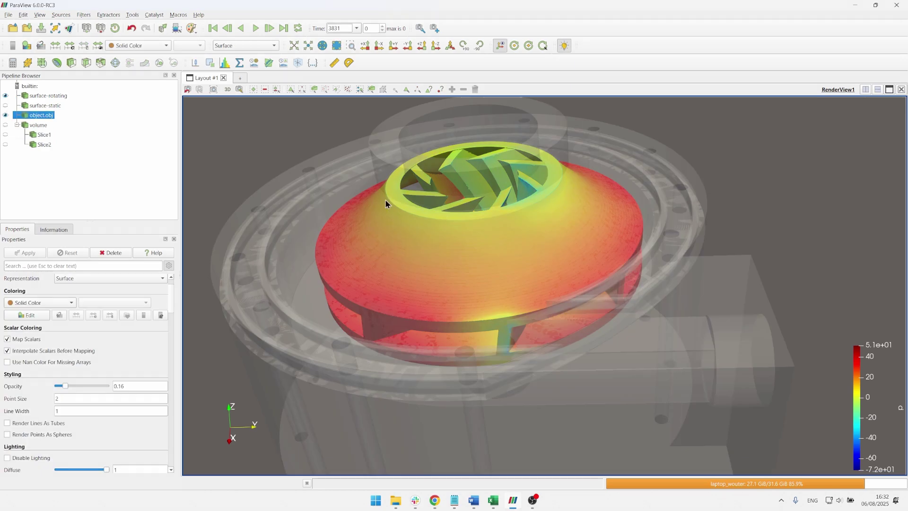
left_click_drag(509, 250, 544, 390)
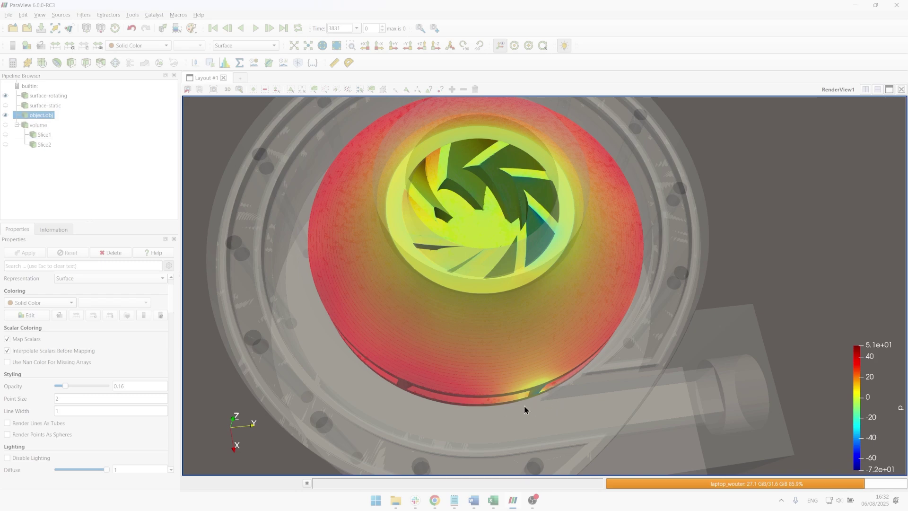
left_click_drag(625, 388, 542, 297)
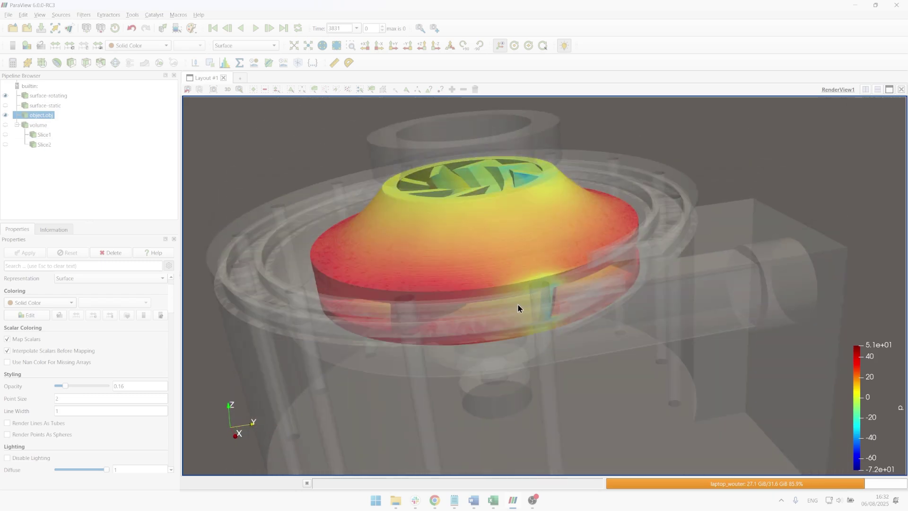
left_click_drag(492, 268, 415, 223)
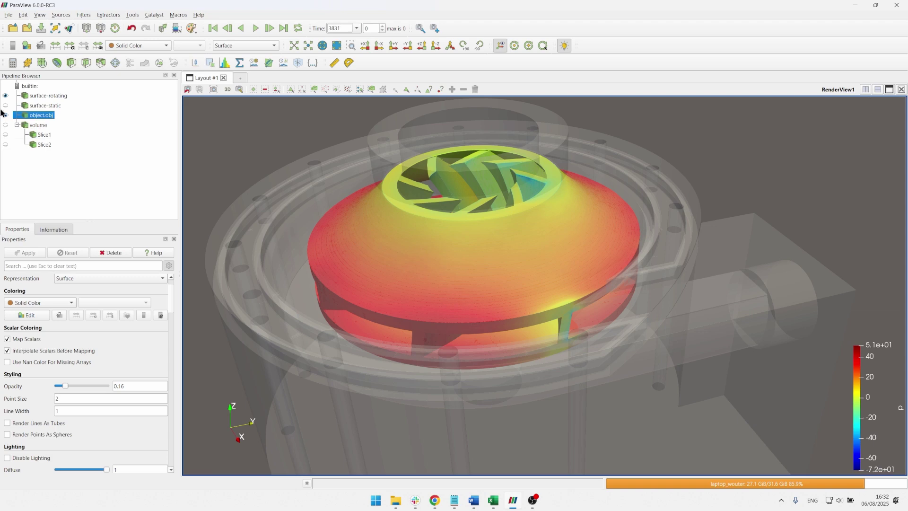
- Show the Slice1 mesh section together with the rotating surface and hide the object.obj housing
left_click(44, 135)
left_click(6, 135)
left_click(5, 115)
left_click_drag(453, 302, 381, 236)
right_click_drag(514, 244, 617, 188)
left_click_drag(618, 188, 541, 276)
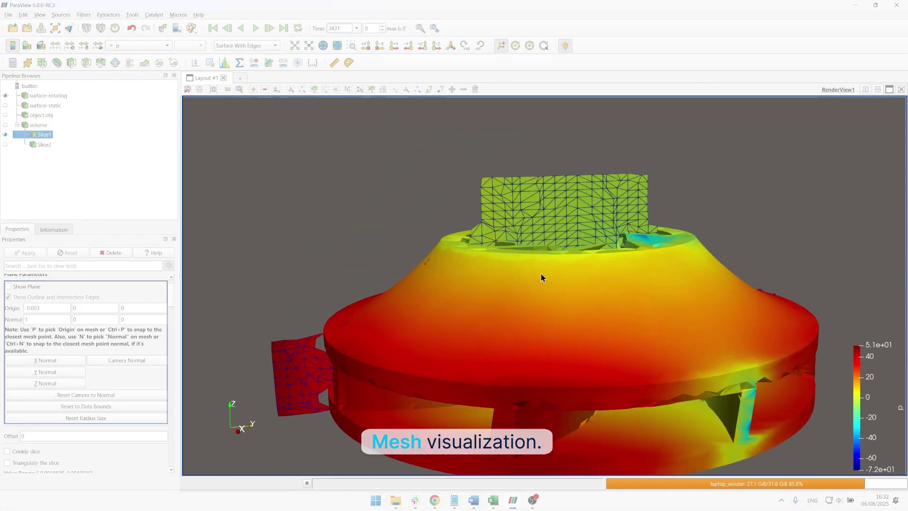
right_click_drag(541, 276, 592, 196)
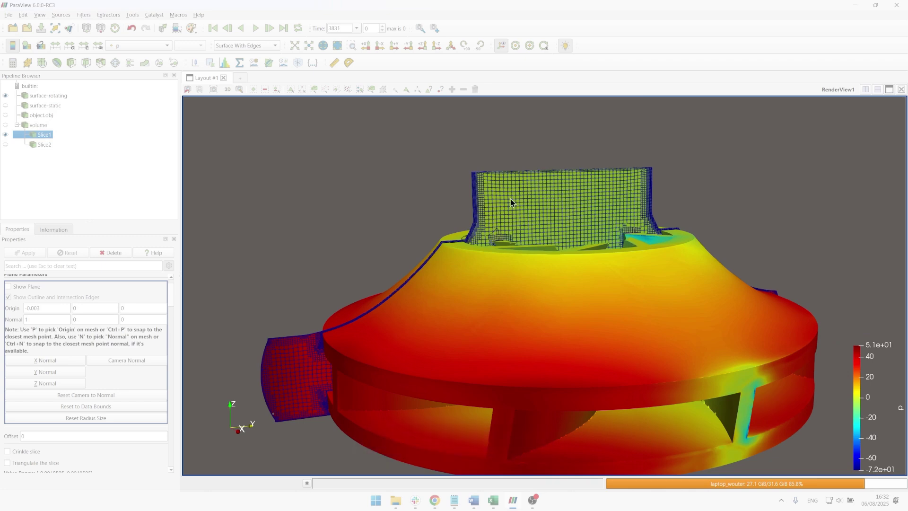
- Examine the slice's mesh cells in the inlet and in the thin gap along the impeller's upper shroud
left_click_drag(536, 223, 539, 247)
scroll(541, 259, "up", 3)
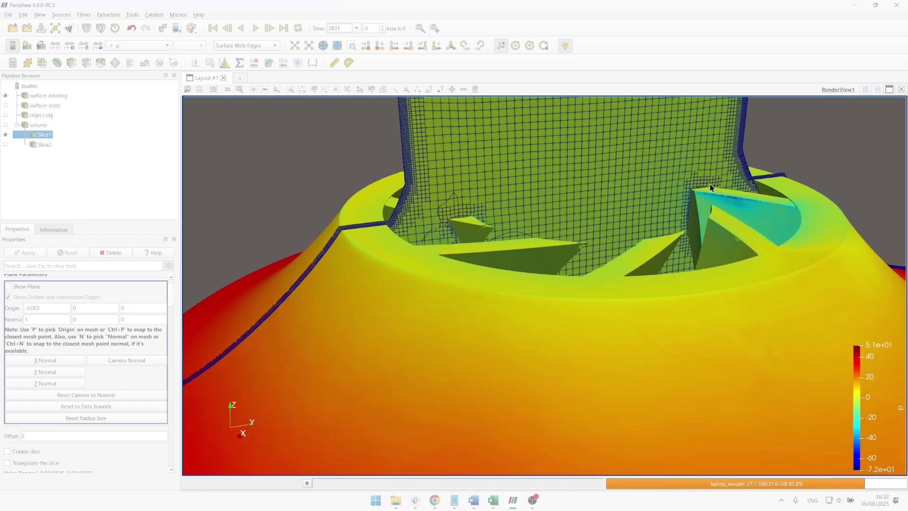
scroll(622, 202, "down", 5)
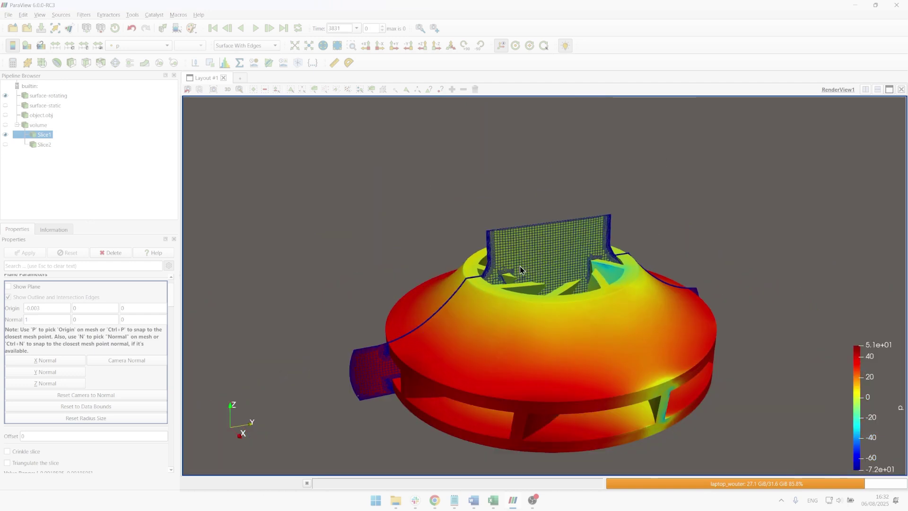
scroll(487, 269, "up", 5)
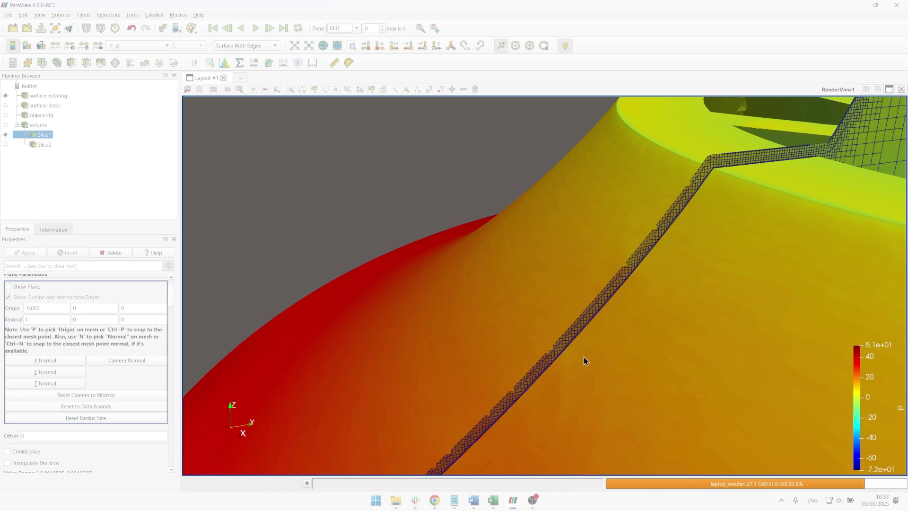
scroll(582, 301, "down", 5)
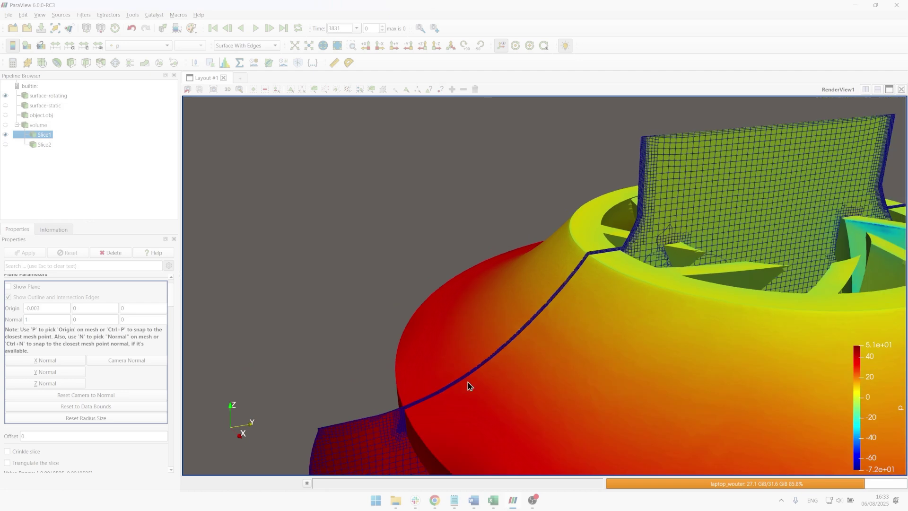
- Examine the mesh refinement in the volute section beside the impeller's rim and along the shroud gap
left_click_drag(440, 436, 458, 414)
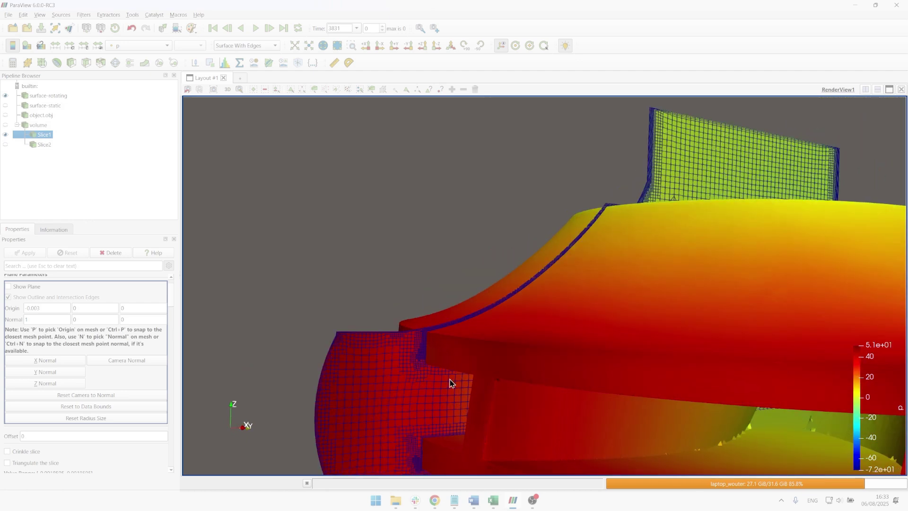
left_click_drag(447, 448, 473, 345)
scroll(523, 341, "up", 3)
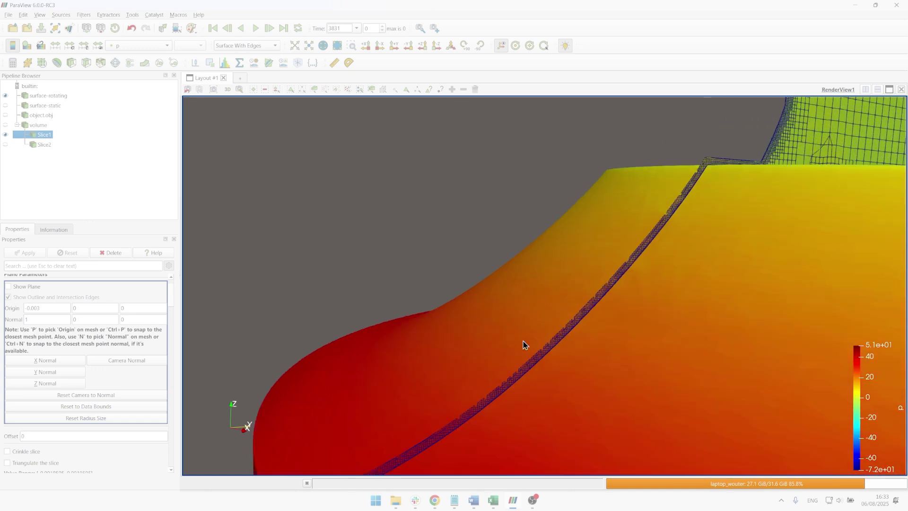
scroll(542, 362, "up", 2)
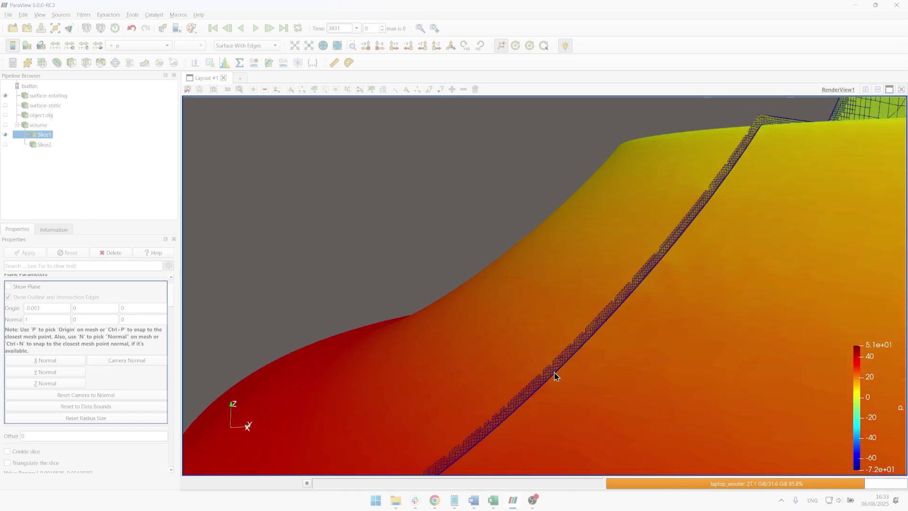
scroll(554, 372, "down", 5)
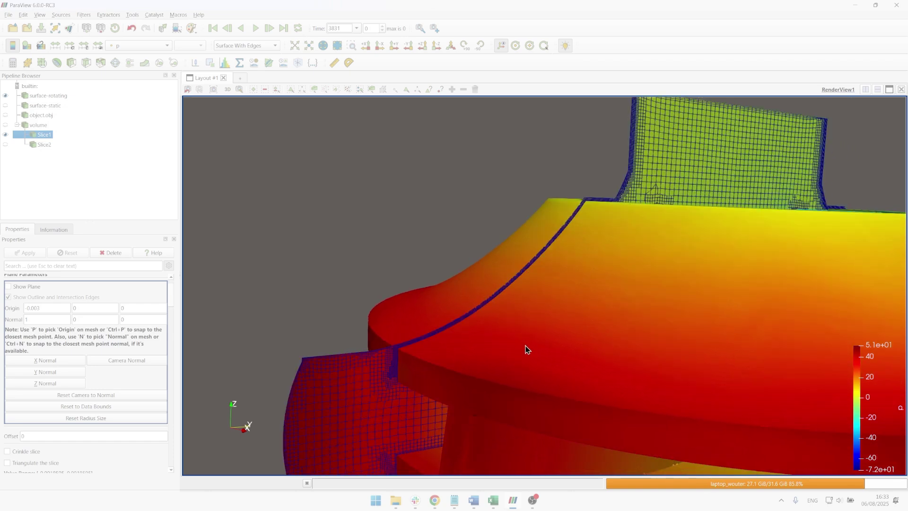
scroll(550, 364, "down", 2)
scroll(548, 359, "up", 4)
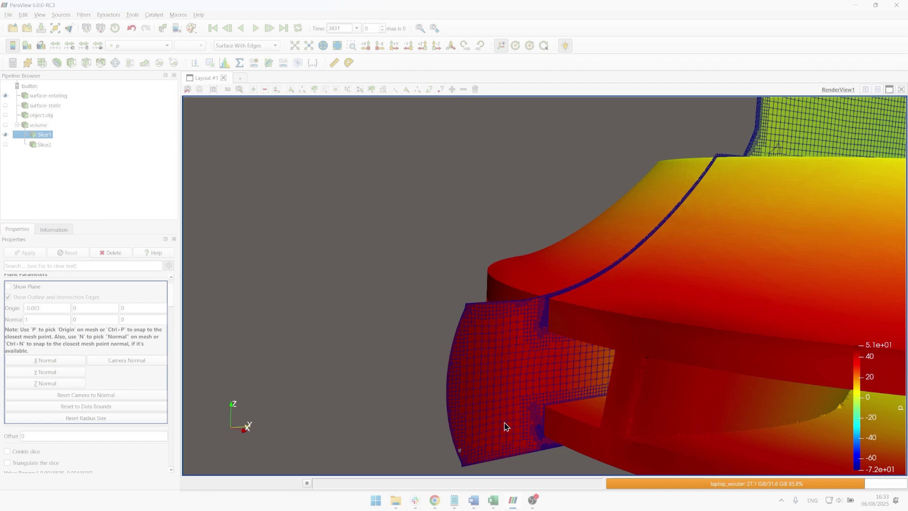
scroll(518, 406, "down", 5)
left_click_drag(526, 356, 487, 318)
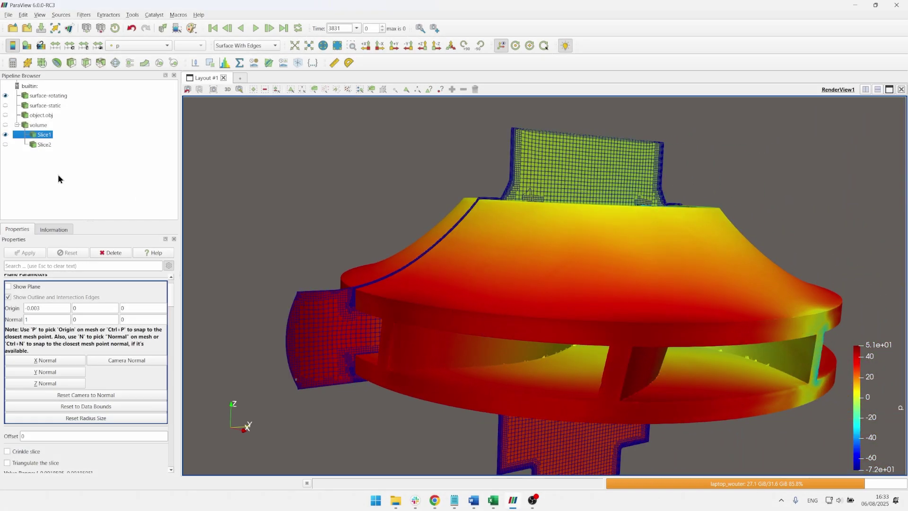
- Show only the Slice2 velocity slice, hiding Slice1 and surface-rotating, and view it straight along the Z axis
left_click(5, 144)
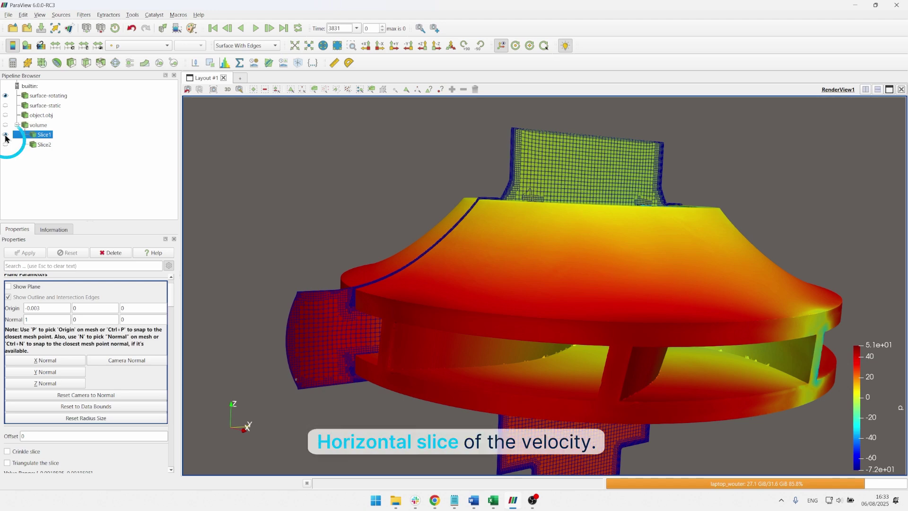
left_click(5, 134)
left_click_drag(405, 241, 407, 293)
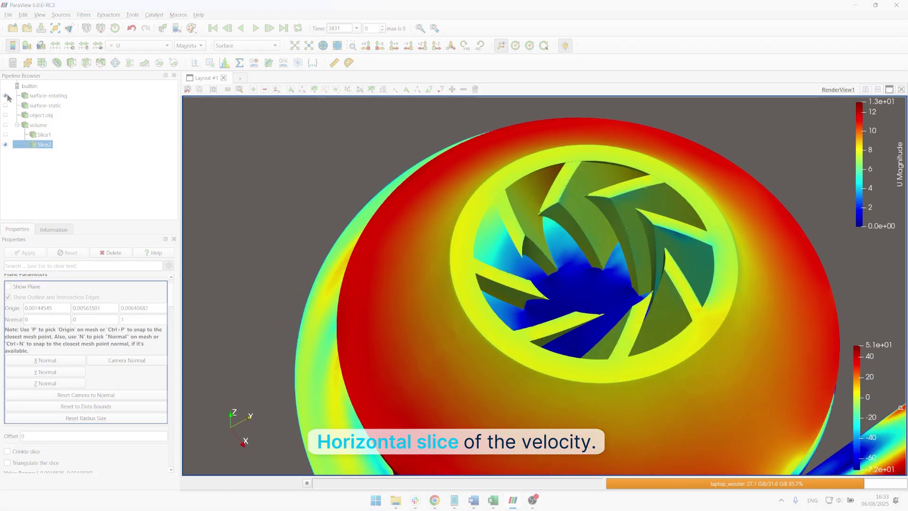
left_click(5, 95)
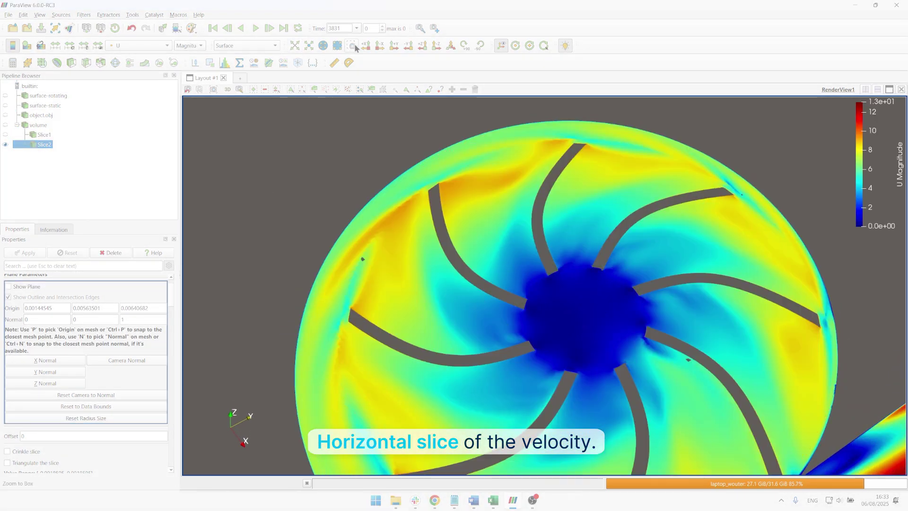
left_click(437, 47)
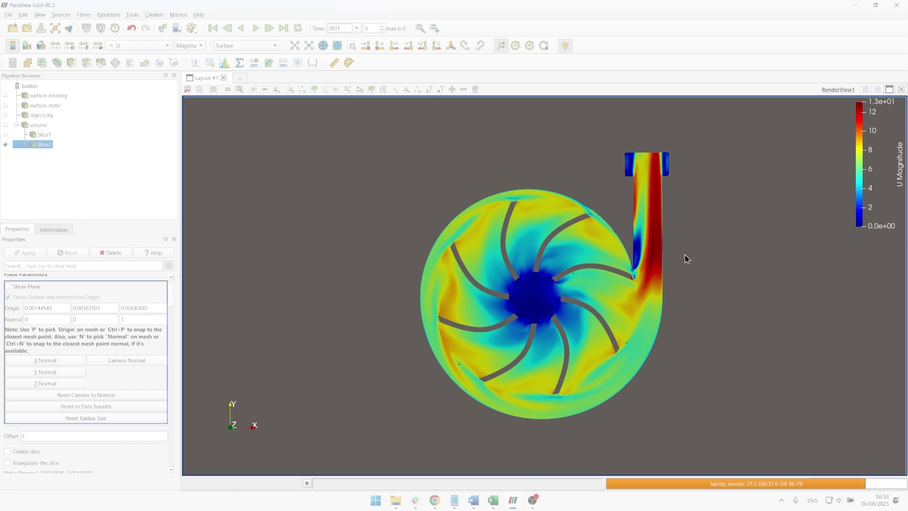
- Examine the velocity magnitude between the impeller blades, at the outlet channel's entrance and along the outlet pipe
scroll(684, 255, "up", 5)
left_click(448, 46)
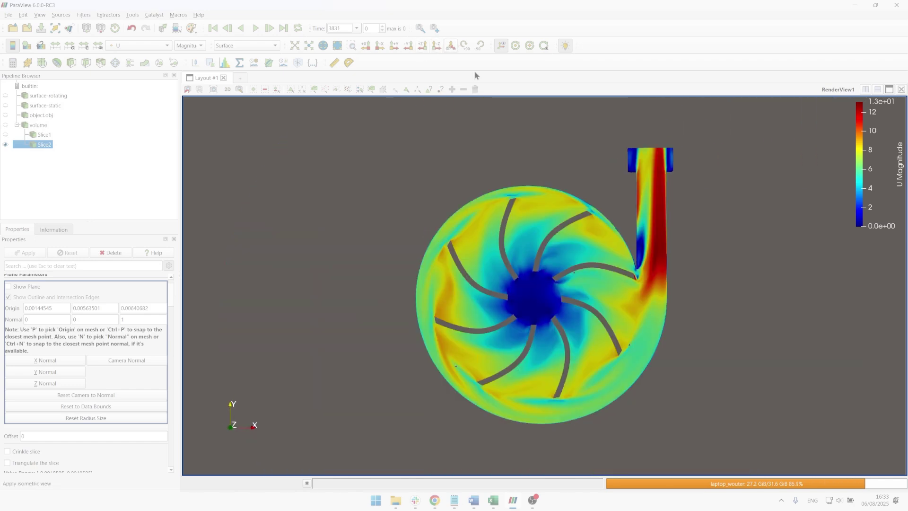
scroll(541, 278, "up", 8)
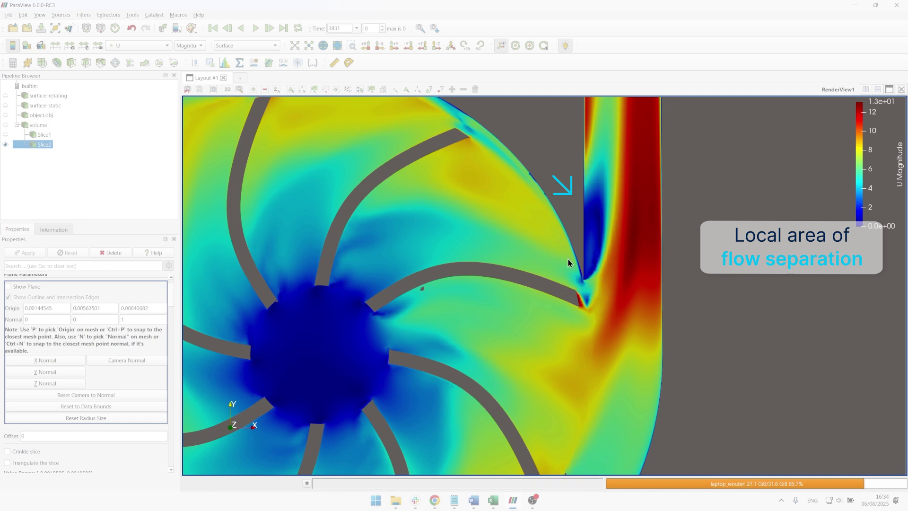
scroll(591, 246, "down", 5)
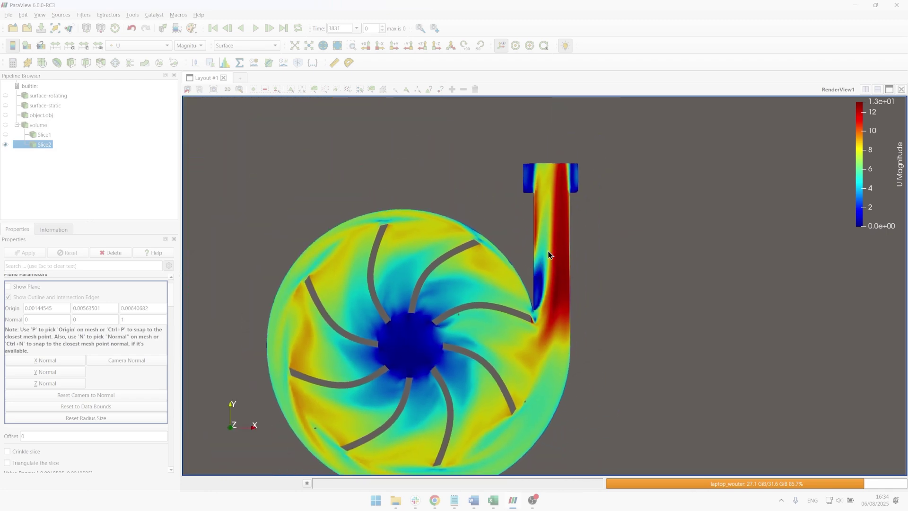
scroll(540, 228, "up", 8)
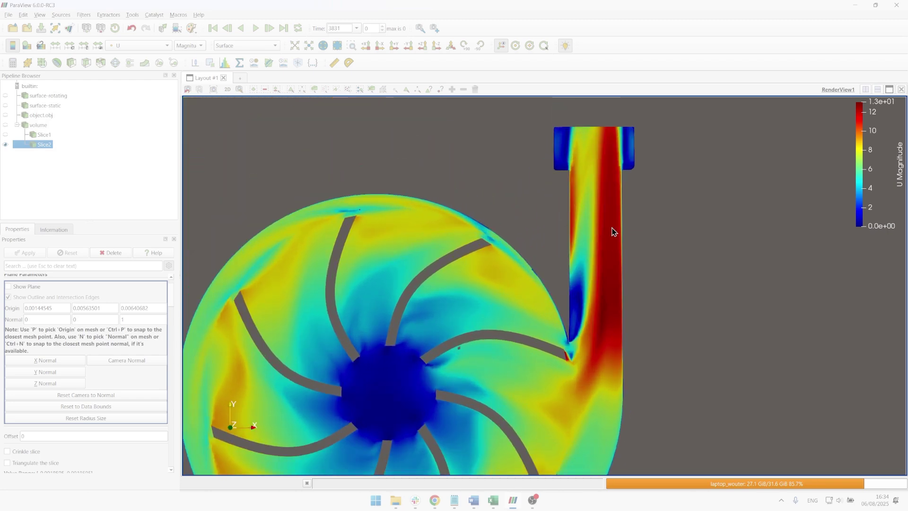
middle_click_drag(574, 222, 463, 277)
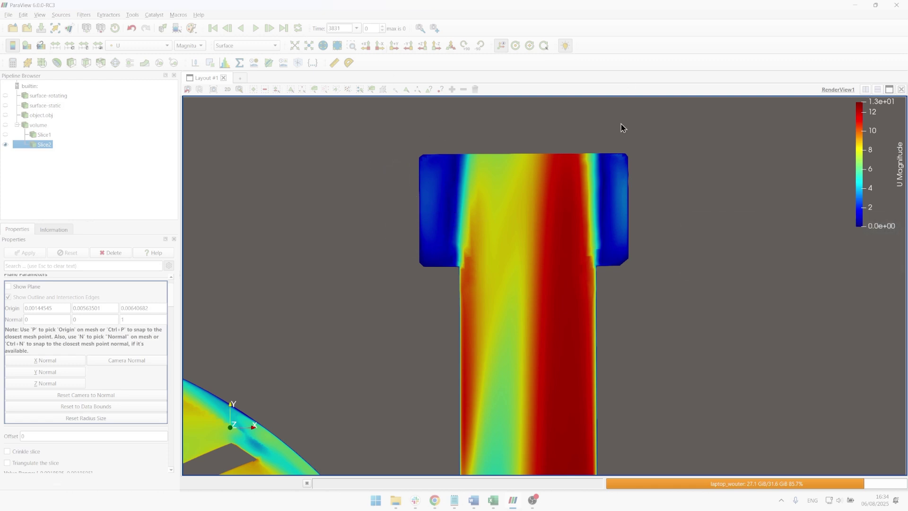
scroll(539, 251, "down", 10)
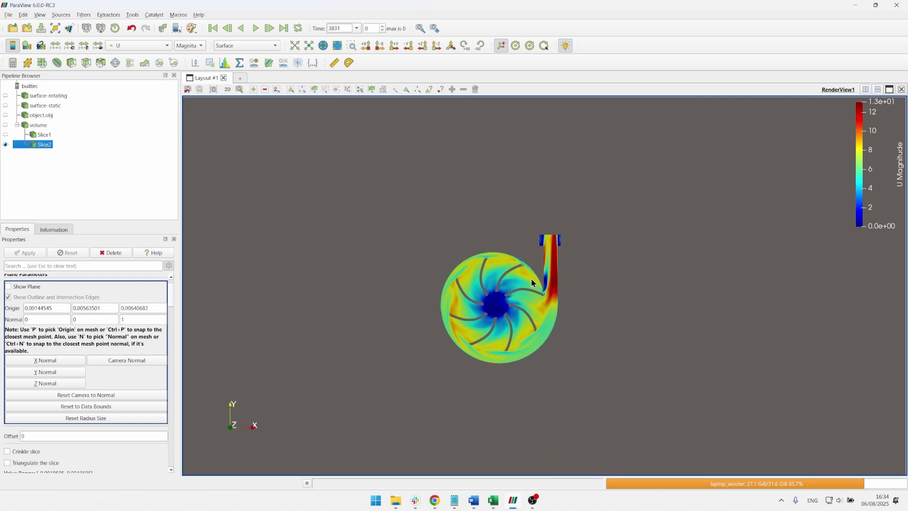